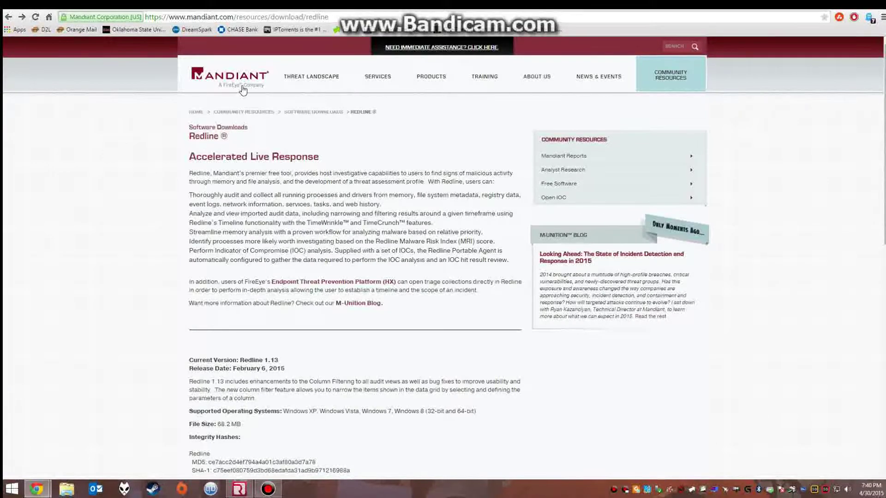
Step: Scroll the Redline download page to the version 1.13 whitelist hashes and download link
{"action": "scroll", "coordinate": [382, 293], "scroll_direction": "down", "scroll_amount": 7}
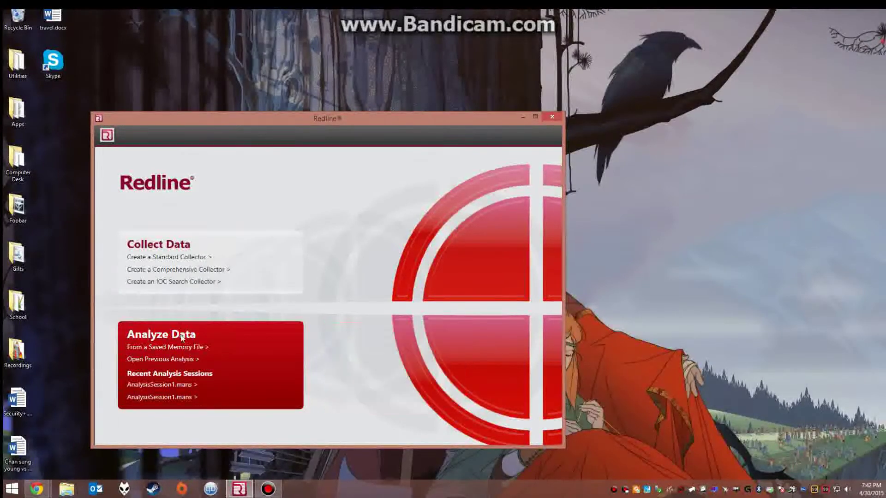
Step: Build a Comprehensive Collector with memory image acquisition, reviewing its Memory, Disk, System and Network script options
{"action": "left_click", "coordinate": [176, 272]}
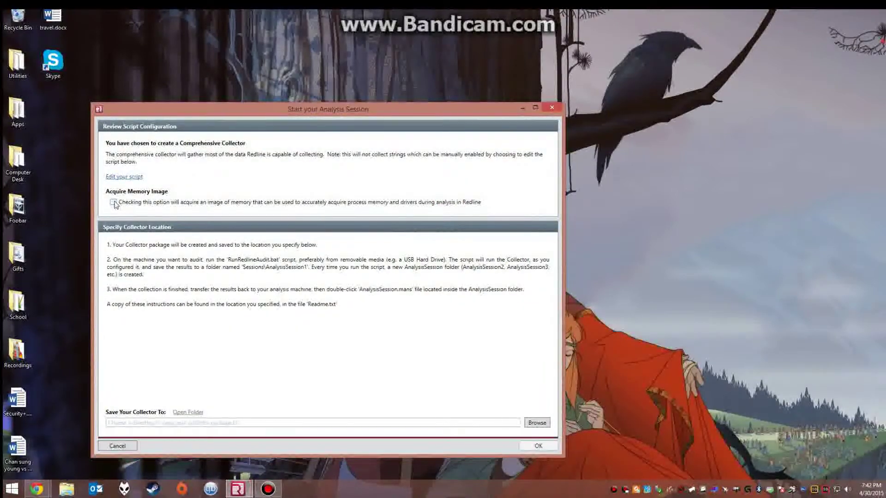
{"action": "left_click", "coordinate": [113, 202]}
{"action": "left_click", "coordinate": [118, 180]}
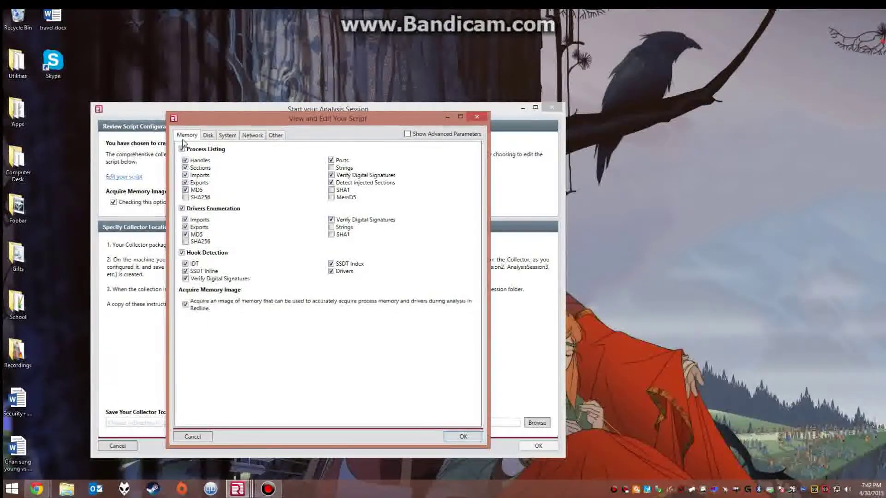
{"action": "left_click", "coordinate": [208, 136]}
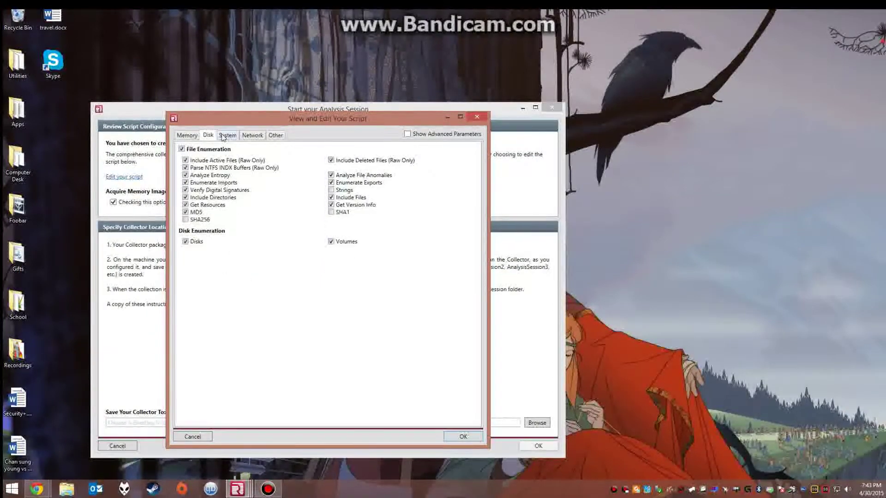
{"action": "left_click", "coordinate": [222, 136]}
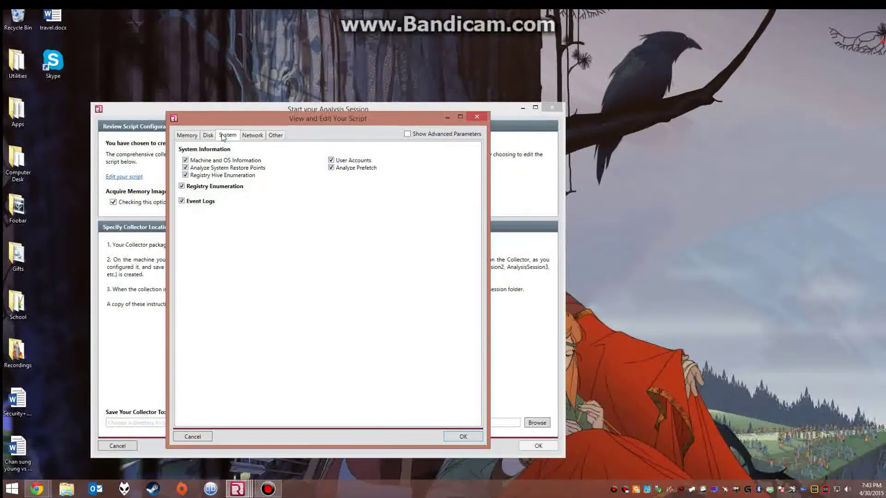
{"action": "left_click", "coordinate": [246, 136]}
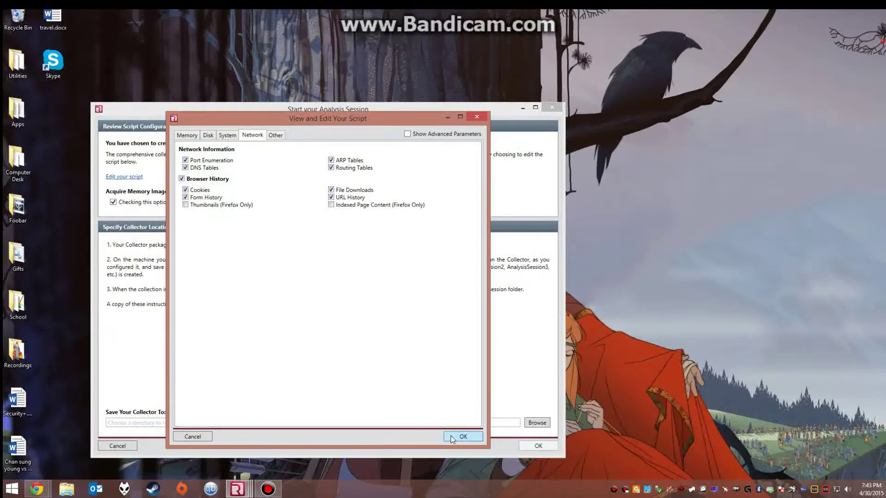
{"action": "left_click", "coordinate": [463, 436]}
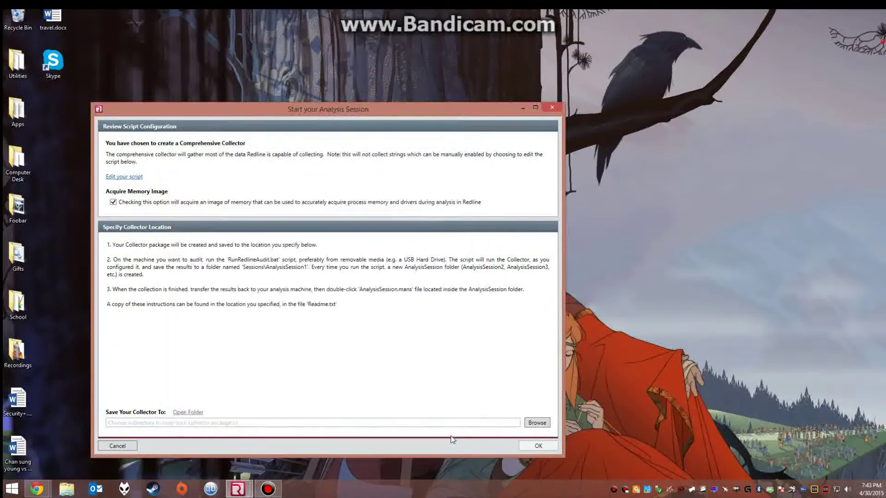
Step: Save the collector to I:\Redline and create the collector package
{"action": "left_click", "coordinate": [532, 423]}
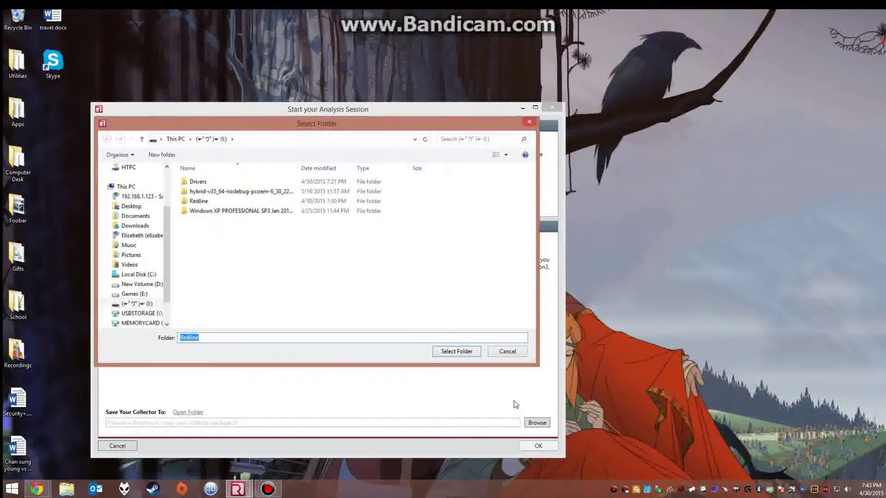
{"action": "double_click", "coordinate": [199, 203]}
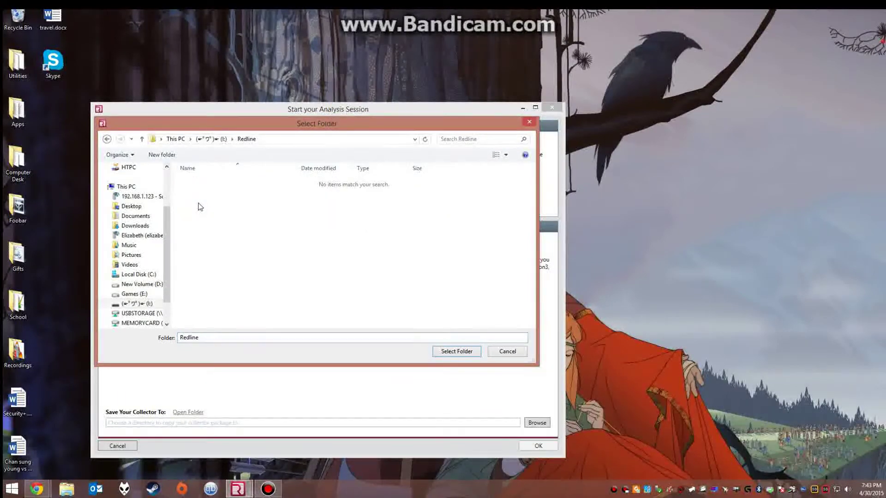
{"action": "left_click", "coordinate": [456, 352]}
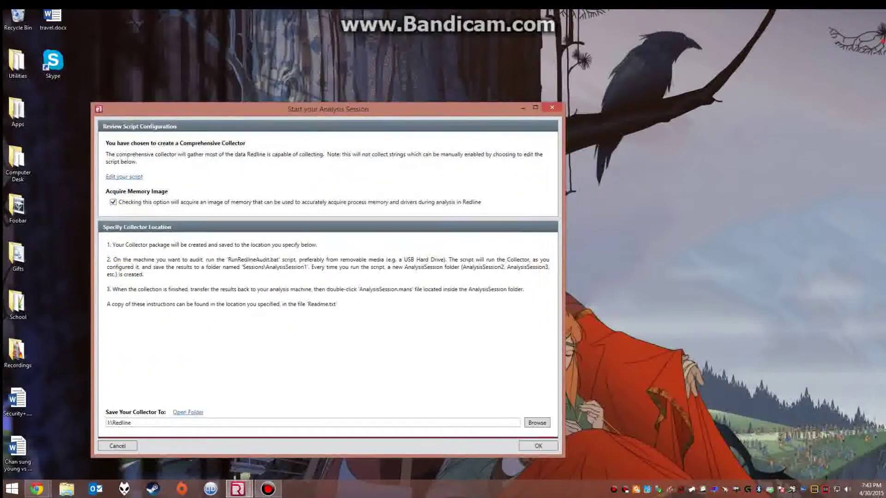
{"action": "left_click", "coordinate": [531, 445]}
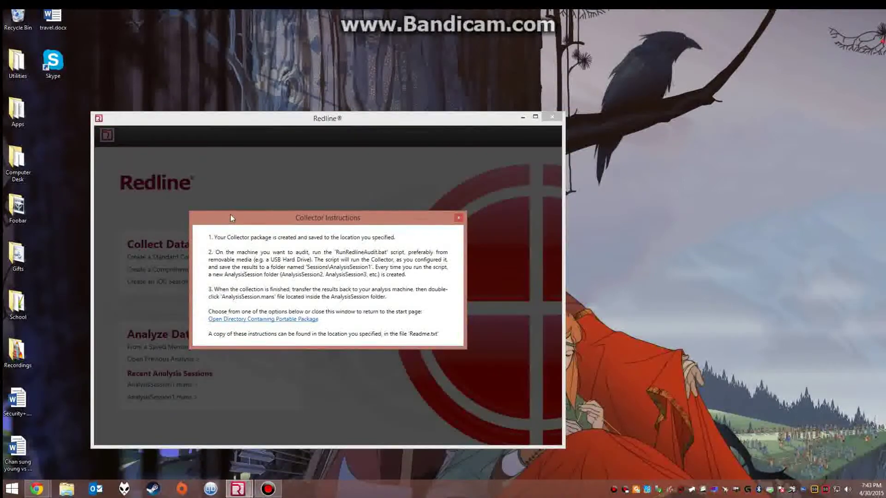
Step: Run RunRedlineAudit.bat from I:\Redline with administrator rights to start the memory acquisition
{"action": "left_click", "coordinate": [67, 490]}
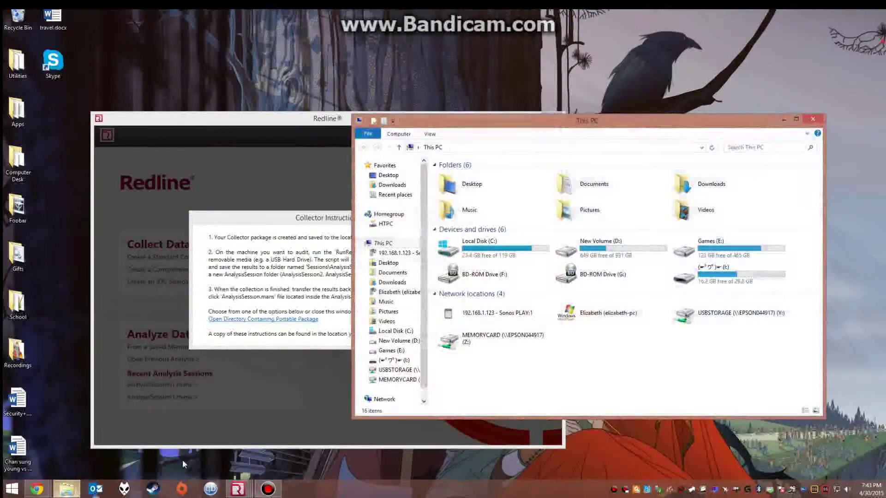
{"action": "double_click", "coordinate": [714, 282]}
{"action": "double_click", "coordinate": [461, 195]}
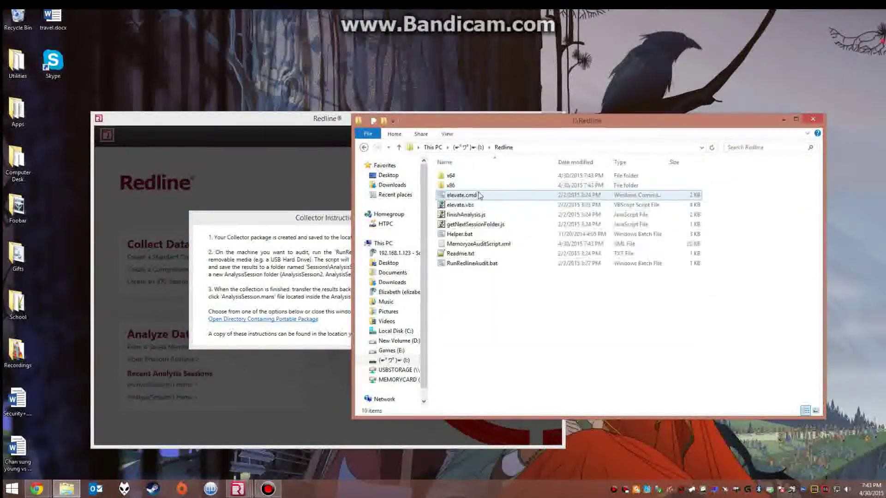
{"action": "double_click", "coordinate": [481, 266]}
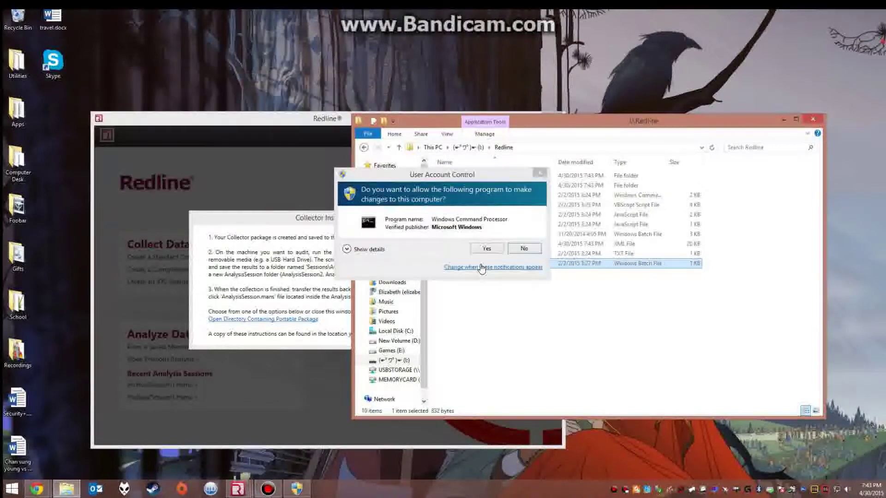
{"action": "left_click", "coordinate": [480, 248]}
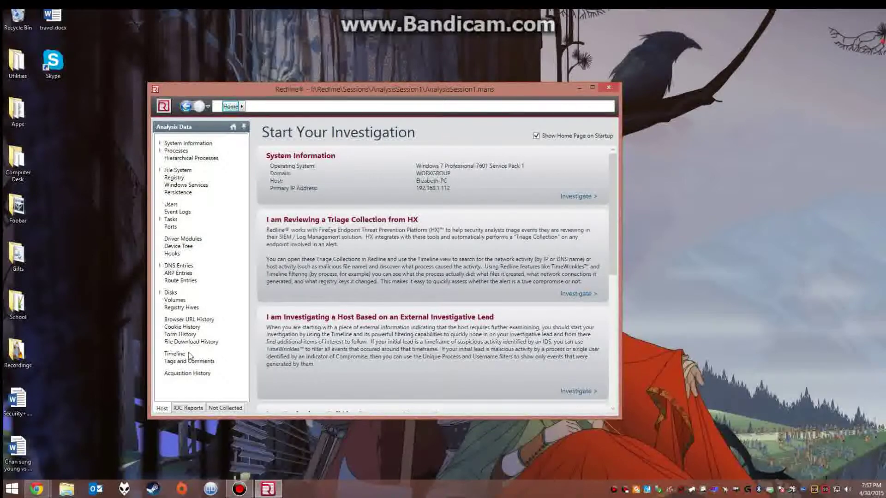
Step: Show the host's System Information for AnalysisSession1
{"action": "left_click", "coordinate": [178, 145]}
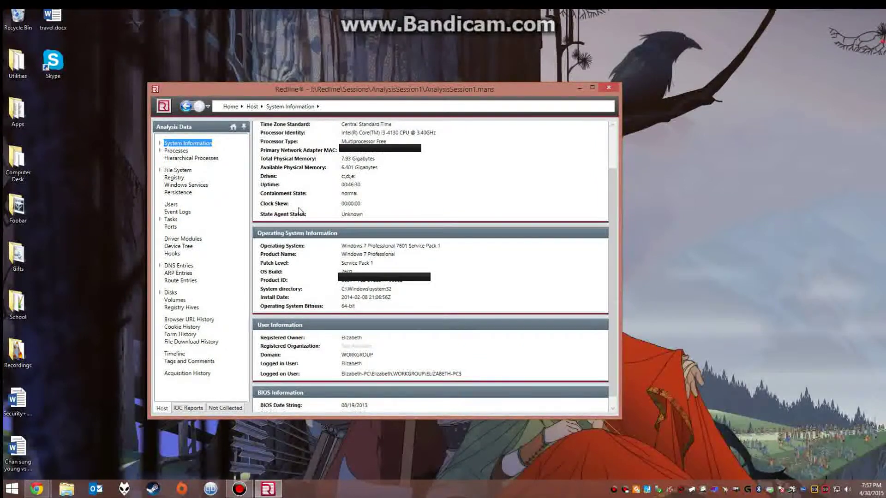
Step: Look through the system information, then list the session's processes with their MRI scores
{"action": "scroll", "coordinate": [299, 212], "scroll_direction": "down", "scroll_amount": 1}
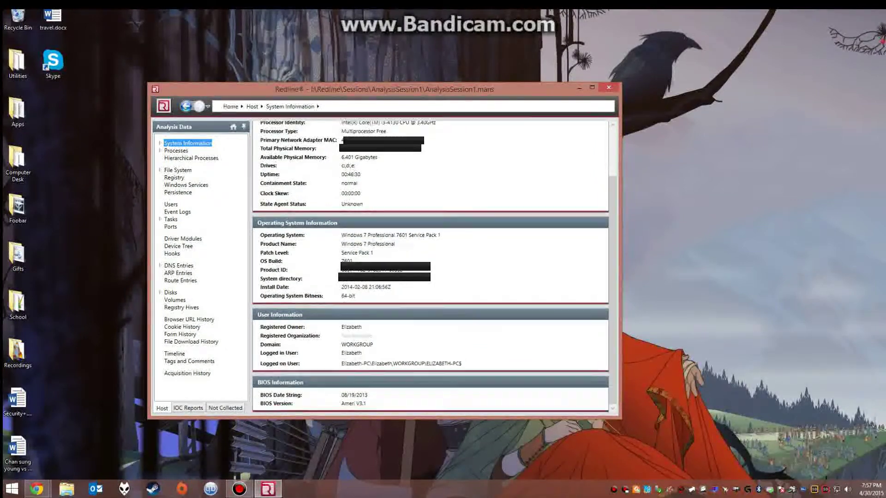
{"action": "left_click", "coordinate": [181, 155]}
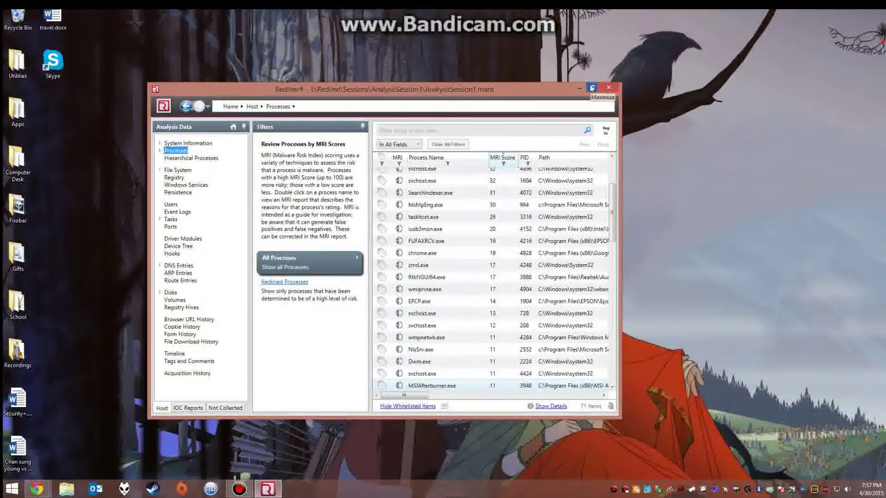
Step: Maximize Redline, return to the top of the process list, and open MSIAfterburner.exe's full details
{"action": "left_click", "coordinate": [592, 87]}
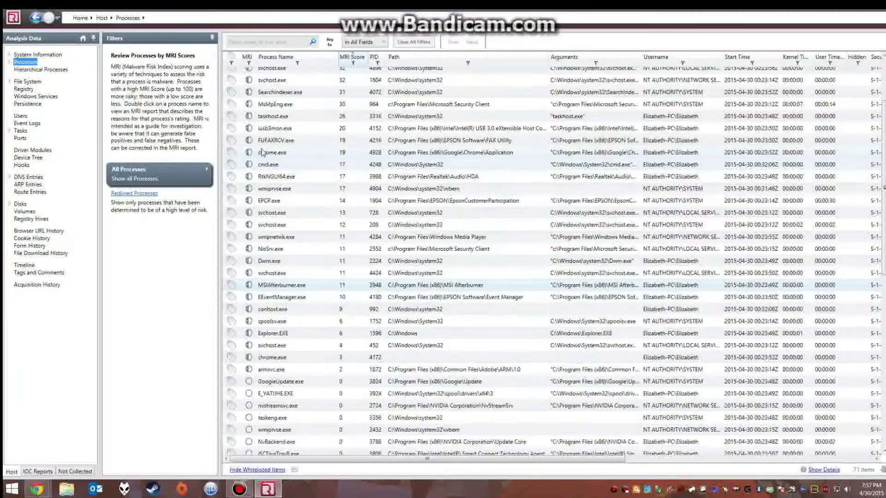
{"action": "scroll", "coordinate": [308, 114], "scroll_direction": "up", "scroll_amount": 1}
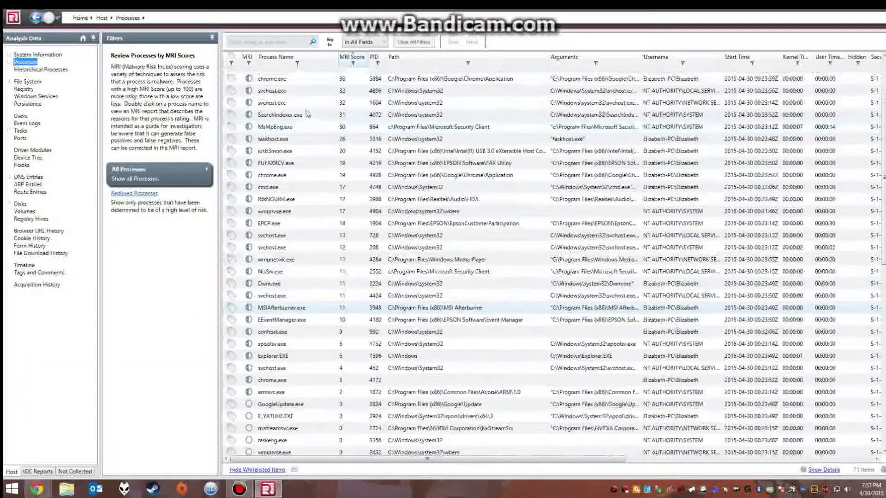
{"action": "scroll", "coordinate": [307, 113], "scroll_direction": "up", "scroll_amount": 3}
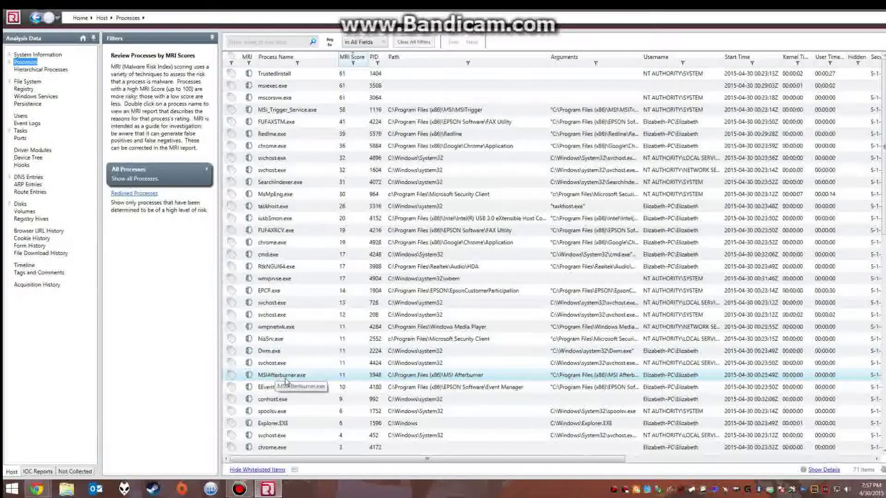
{"action": "double_click", "coordinate": [303, 375]}
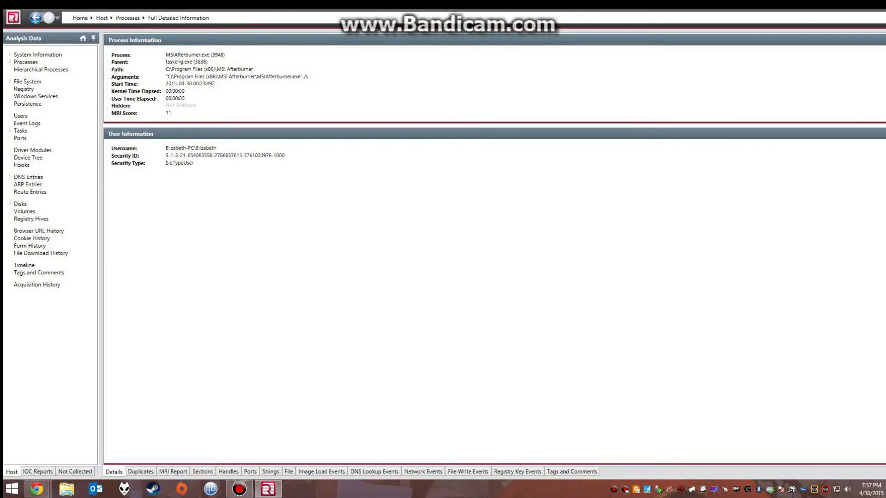
Step: Review MSIAfterburner.exe's MRI report down to its 8% negative factors from unsigned files
{"action": "left_click", "coordinate": [173, 472]}
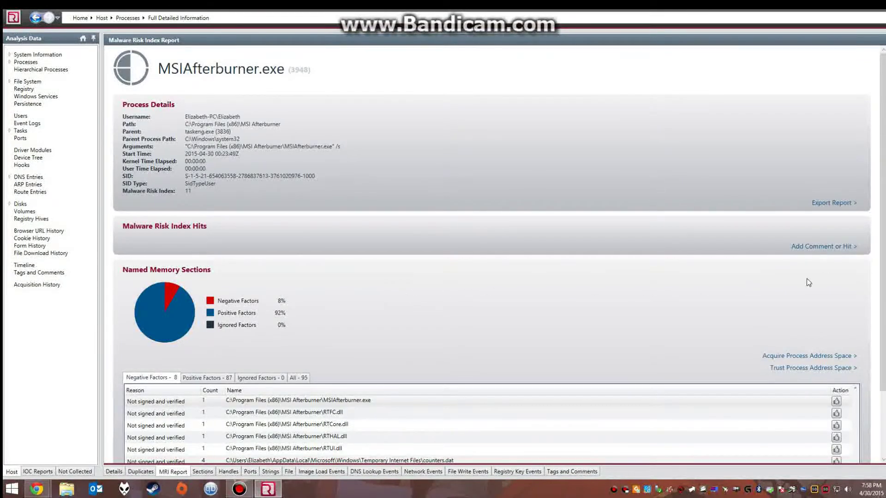
{"action": "scroll", "coordinate": [723, 346], "scroll_direction": "down", "scroll_amount": 3}
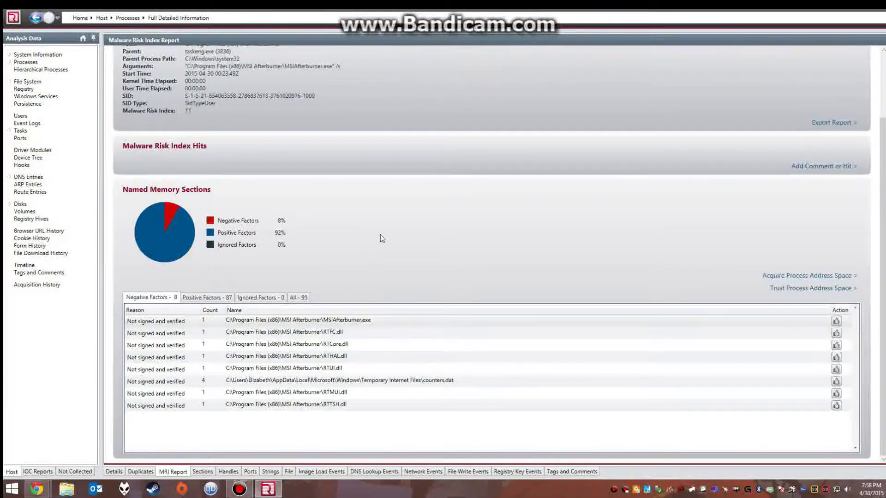
{"action": "left_click", "coordinate": [222, 472]}
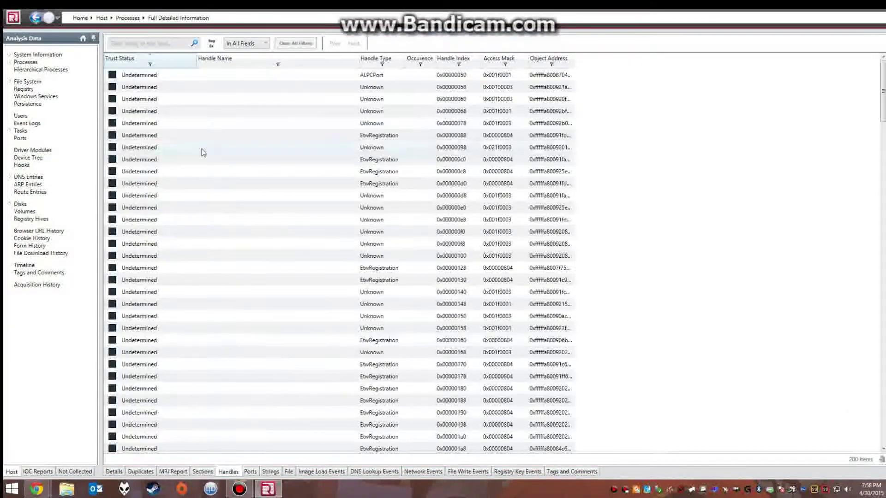
Step: Scroll through MSIAfterburner.exe's handles to the Untrusted rows and confirm it has no network events
{"action": "scroll", "coordinate": [277, 263], "scroll_direction": "down", "scroll_amount": 15}
{"action": "scroll", "coordinate": [276, 265], "scroll_direction": "down", "scroll_amount": 15}
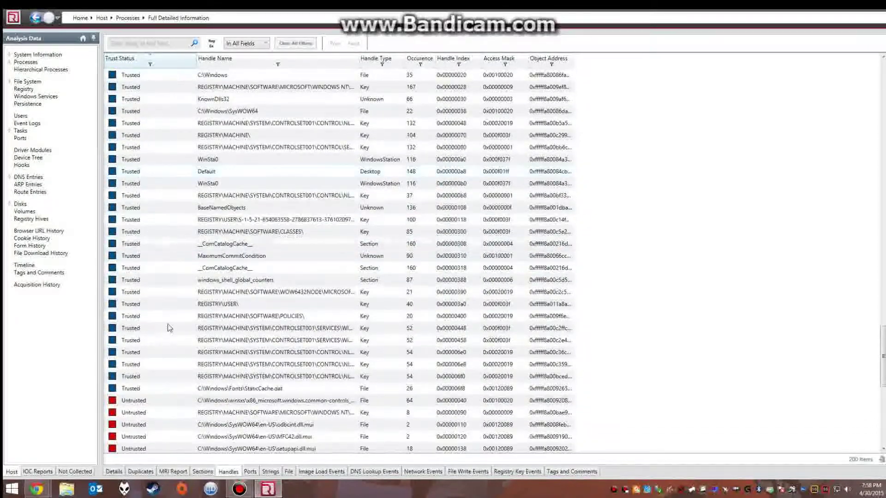
{"action": "scroll", "coordinate": [170, 328], "scroll_direction": "down", "scroll_amount": 3}
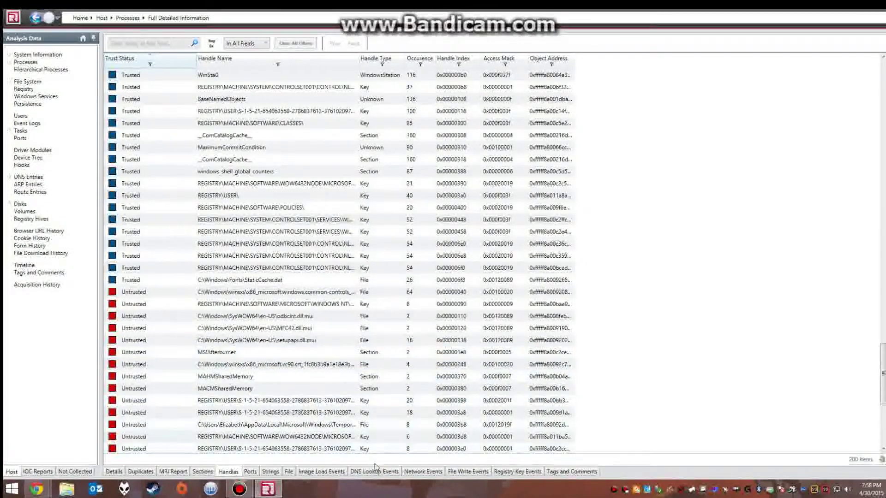
{"action": "left_click", "coordinate": [413, 472]}
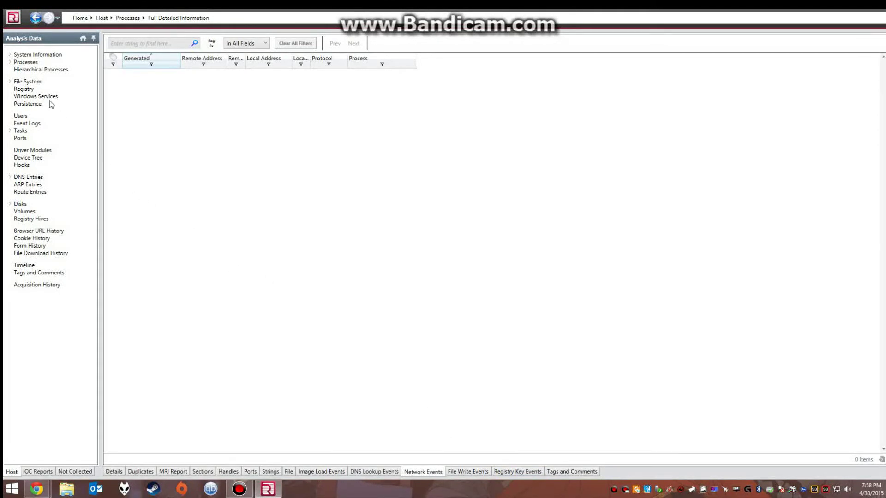
{"action": "left_click", "coordinate": [29, 70]}
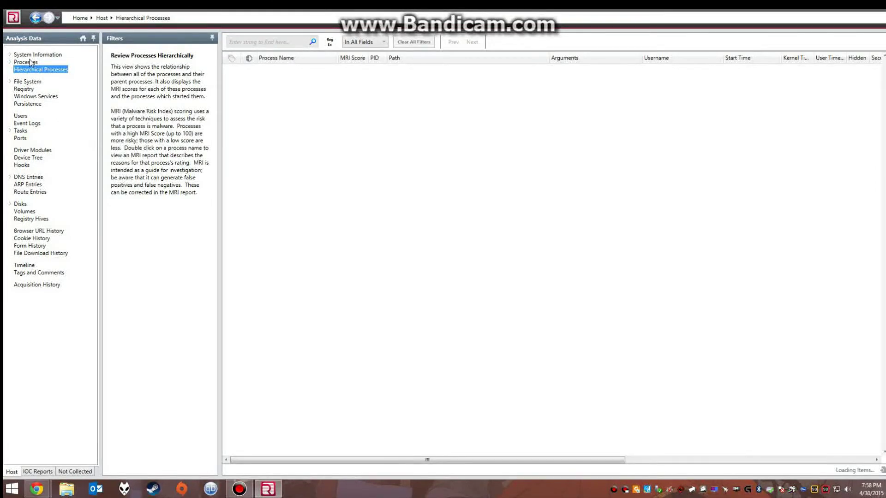
Step: Return to the MRI-sorted process list and open MSI_Trigger_Service.exe's full details
{"action": "left_click", "coordinate": [34, 64]}
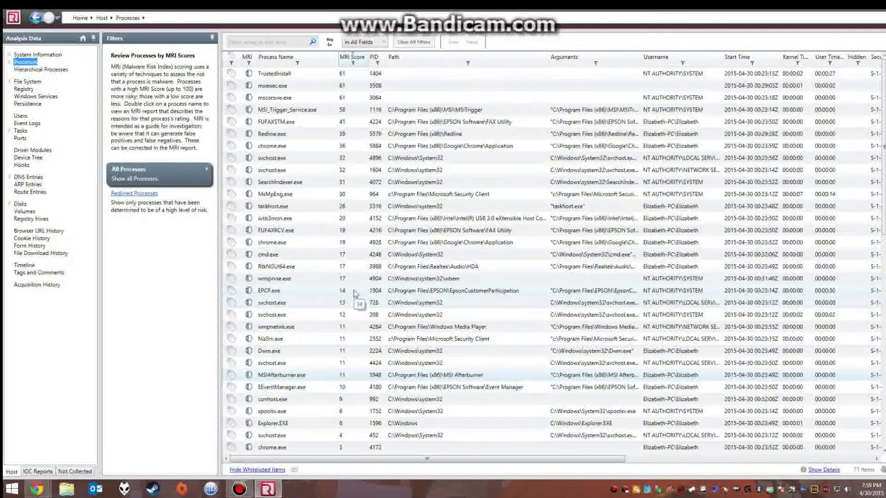
{"action": "scroll", "coordinate": [346, 297], "scroll_direction": "down", "scroll_amount": 4}
{"action": "scroll", "coordinate": [353, 293], "scroll_direction": "down", "scroll_amount": 1}
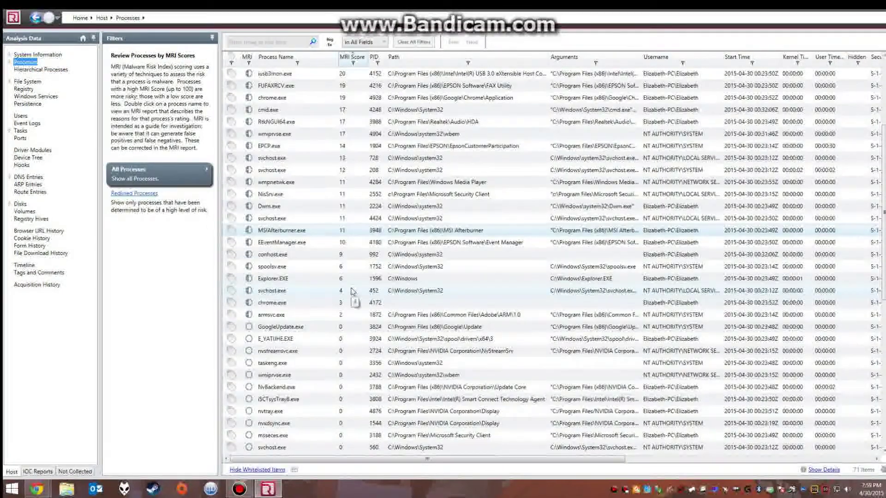
{"action": "scroll", "coordinate": [349, 285], "scroll_direction": "up", "scroll_amount": 5}
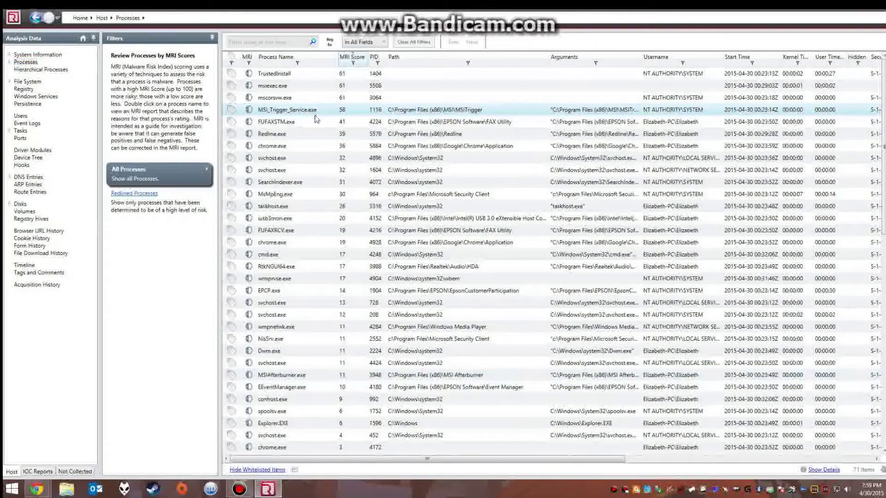
{"action": "double_click", "coordinate": [315, 111]}
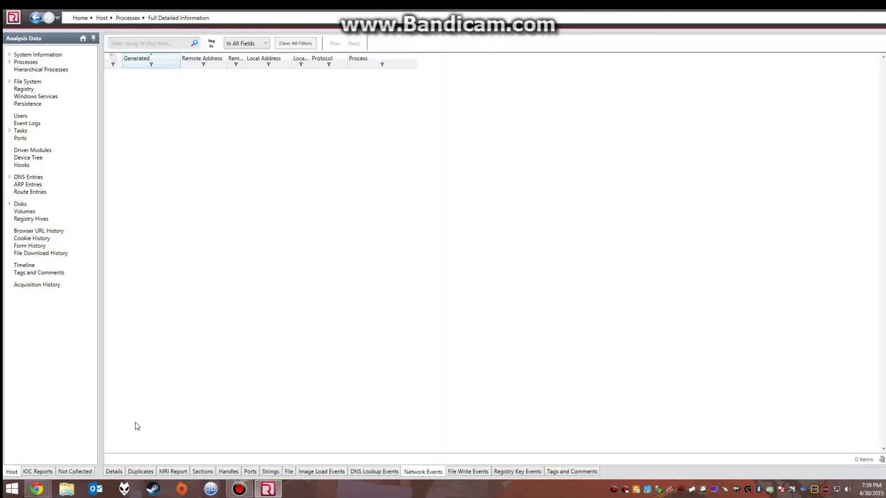
Step: Show MSI_Trigger_Service.exe's details and its MRI report: 15% negative, 85% positive factors
{"action": "left_click", "coordinate": [118, 475]}
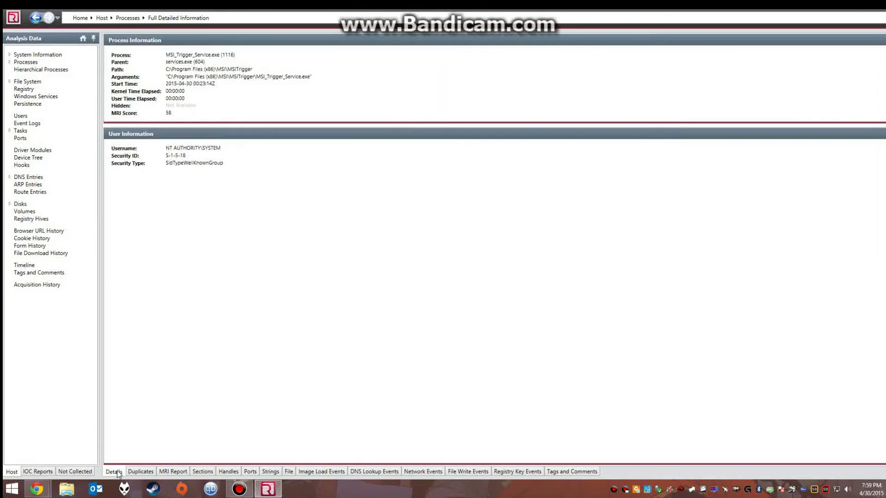
{"action": "left_click", "coordinate": [167, 471]}
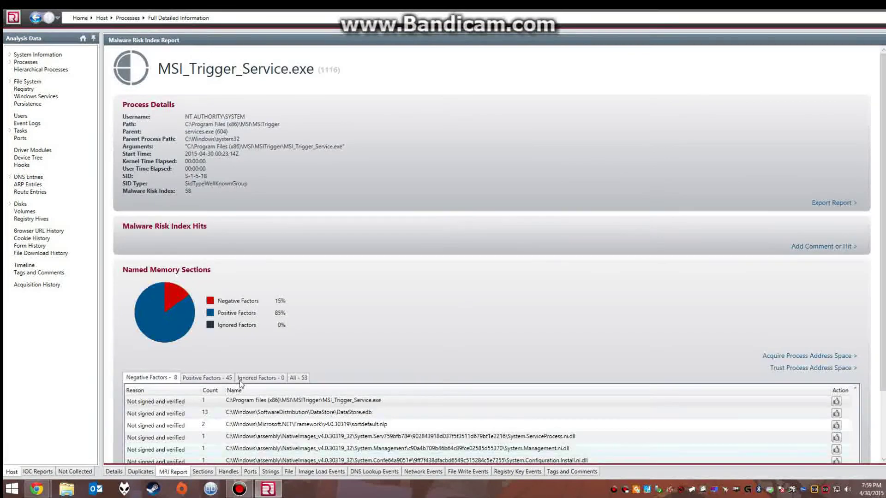